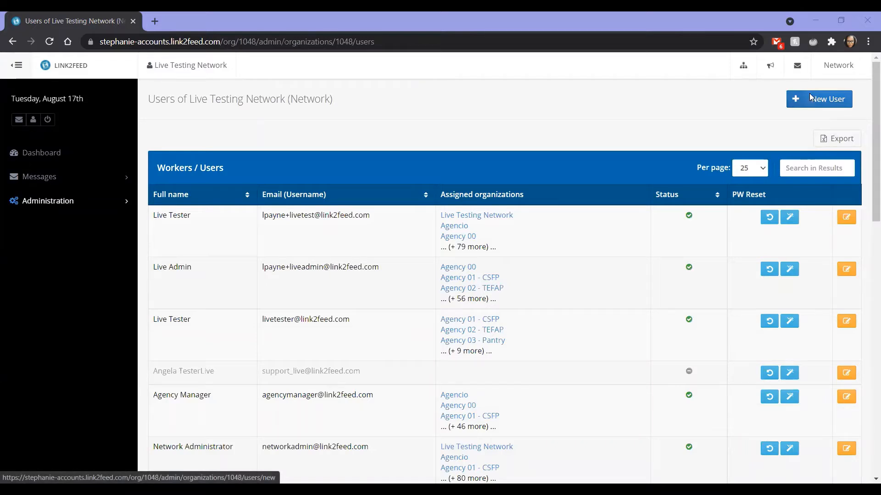
# - Start a new user and enter First as the first name, Last as the last name, and the user's e-mail address
pyautogui.click(810, 96)
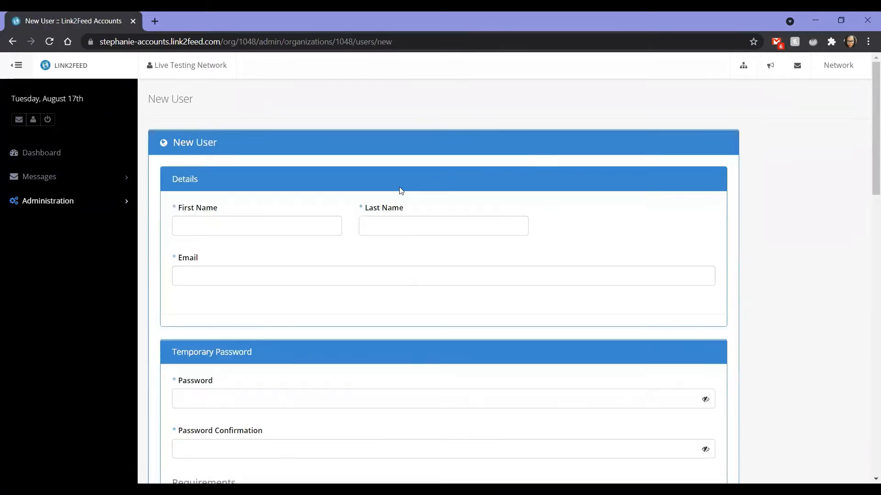
pyautogui.click(315, 233)
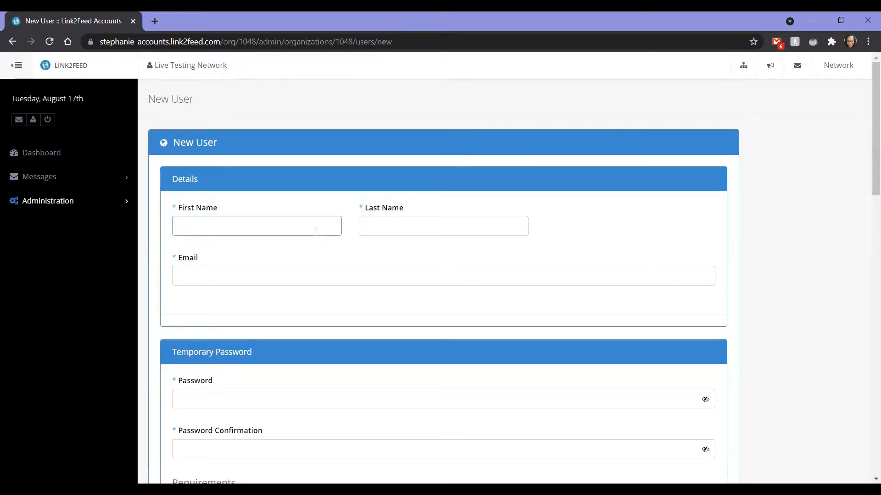
pyautogui.write('First')
pyautogui.press('Tab')
pyautogui.write('Last')
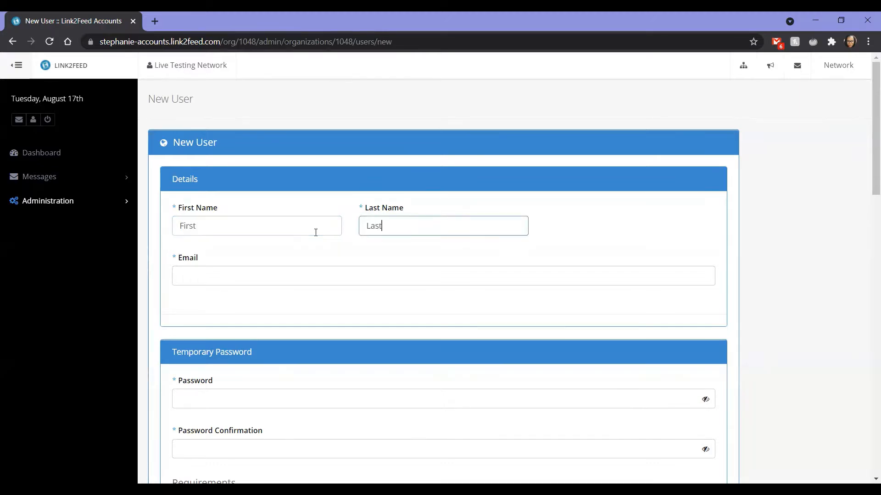
pyautogui.press('Tab')
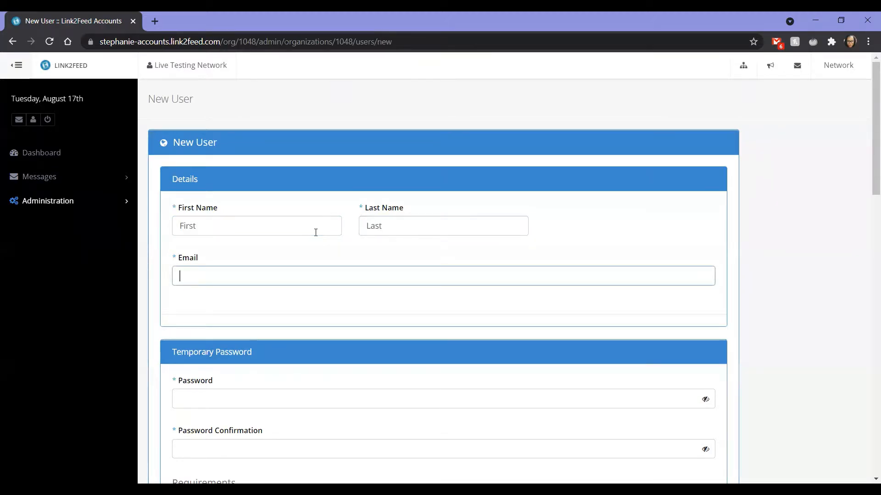
pyautogui.write('first@last.com')
# - Enter the temporary password and its confirmation, toggling the password's visibility on and off to check it
pyautogui.scroll(-3, 289, 275)
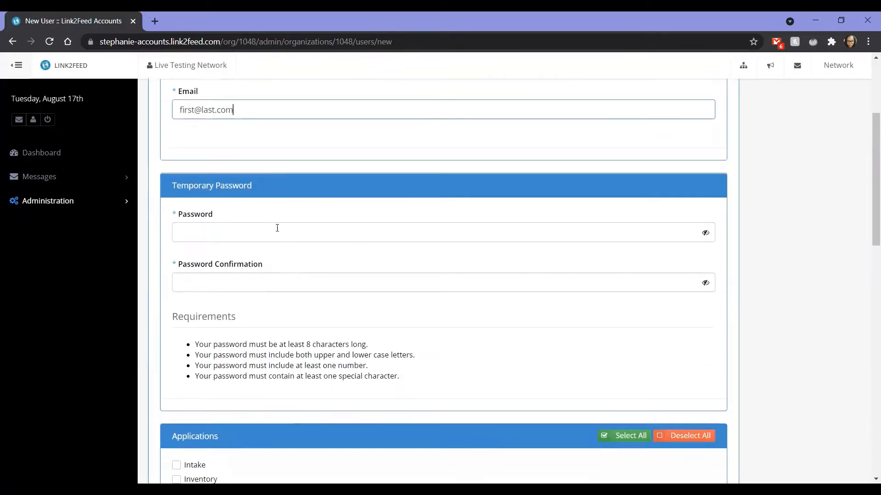
pyautogui.click(277, 228)
pyautogui.write('••••')
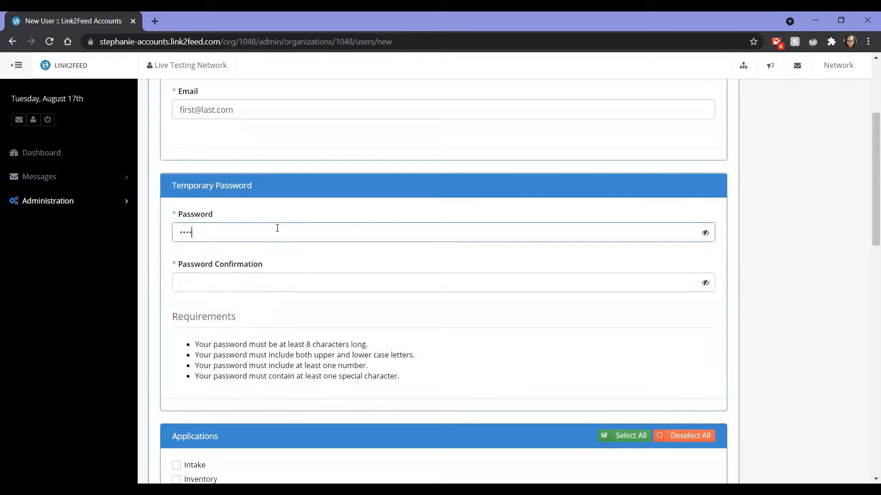
pyautogui.write('•••••')
pyautogui.press('Tab')
pyautogui.write('••••••••••')
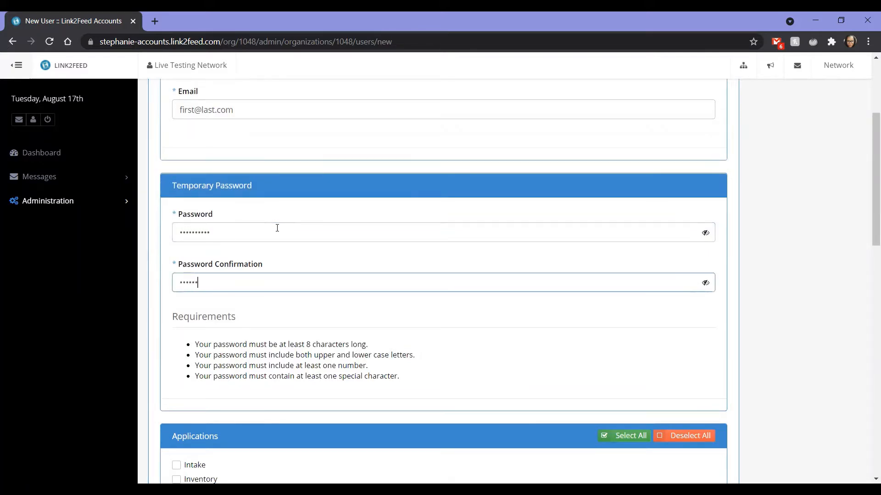
pyautogui.scroll(-2, 277, 228)
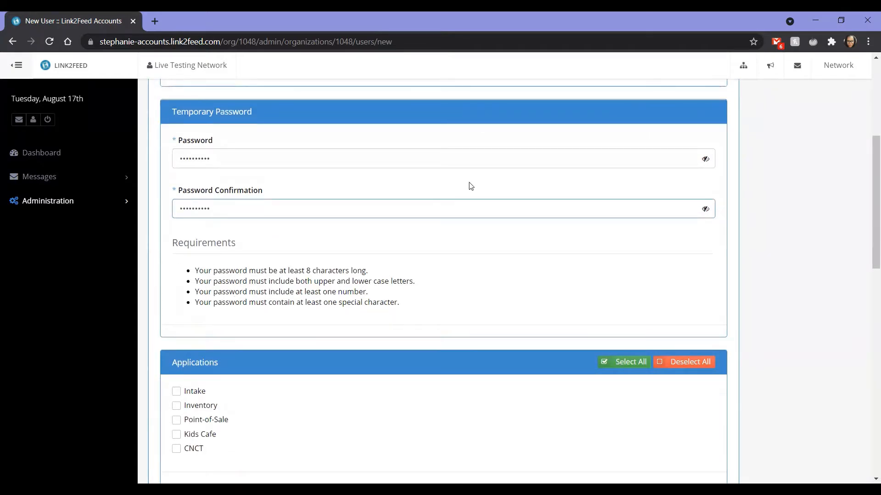
pyautogui.click(706, 161)
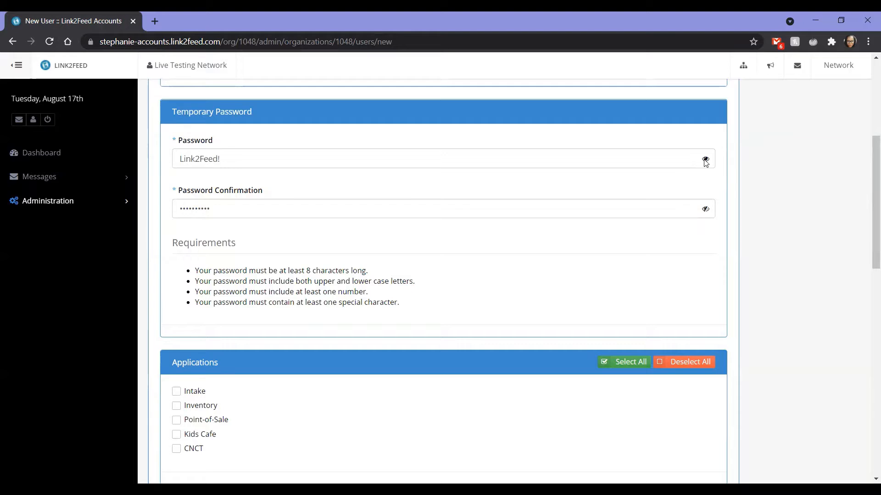
pyautogui.click(705, 160)
# - Enable the Intake application with the CSFP Worker, Social Services and Pantry intake types
pyautogui.scroll(-3, 248, 315)
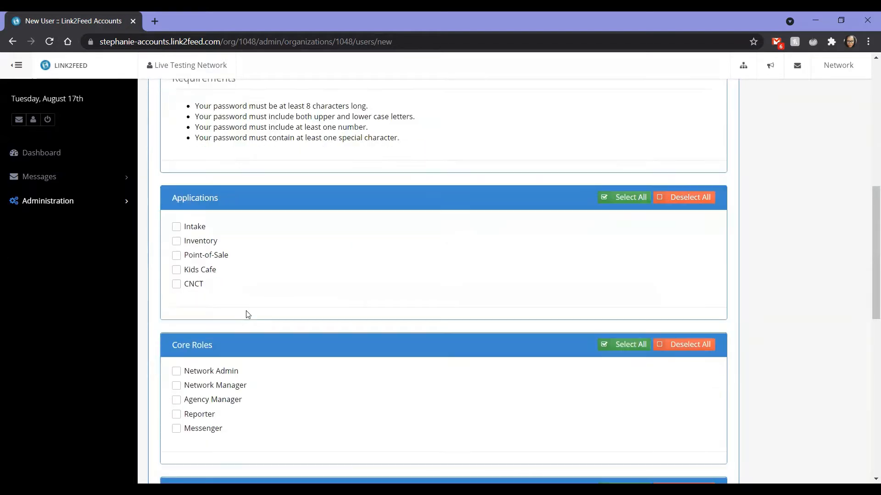
pyautogui.scroll(-1, 247, 315)
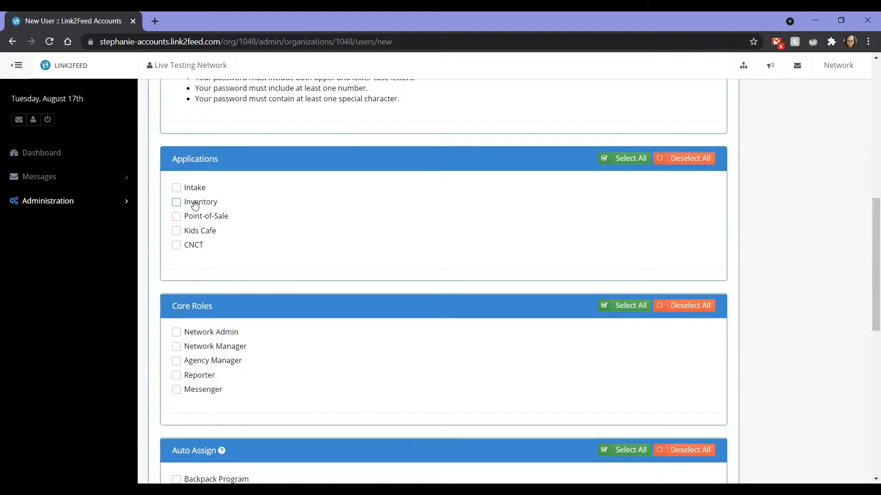
pyautogui.click(192, 189)
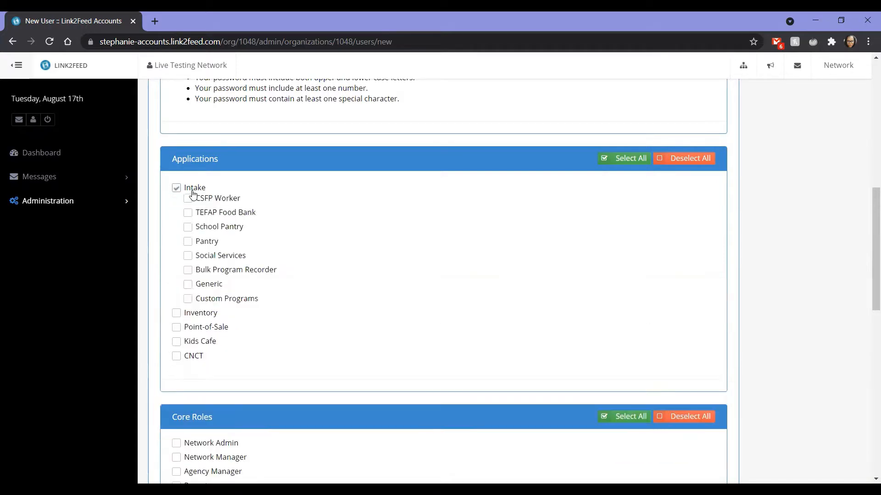
pyautogui.click(176, 343)
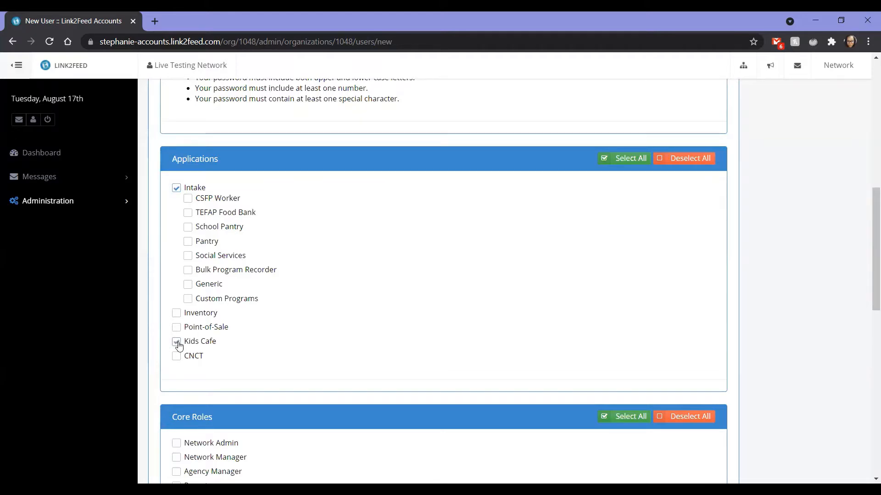
pyautogui.click(177, 343)
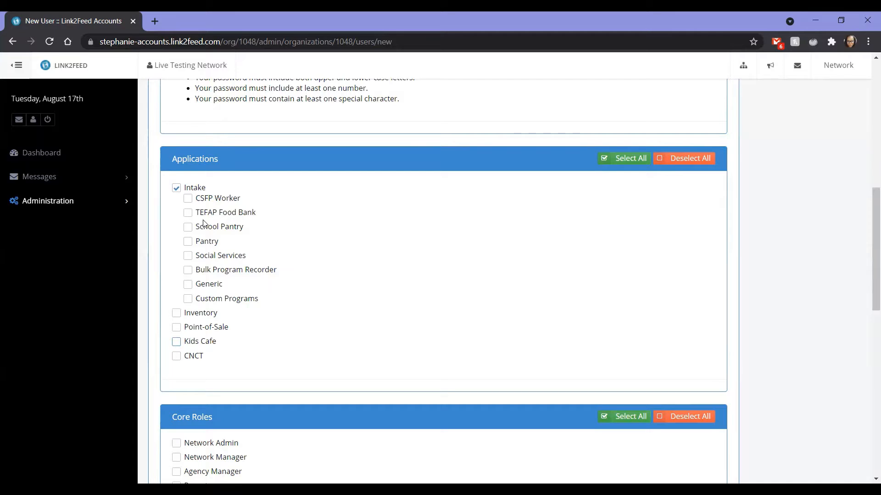
pyautogui.click(216, 204)
pyautogui.click(212, 258)
pyautogui.scroll(-4, 213, 260)
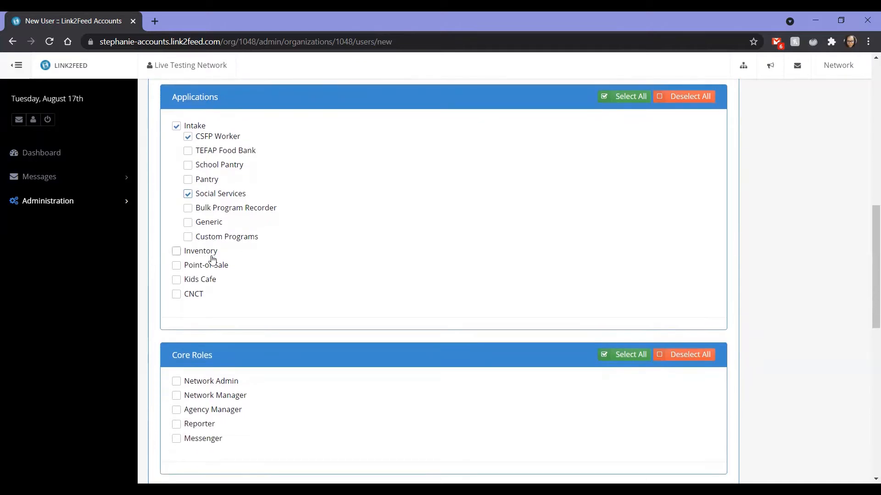
pyautogui.scroll(2, 211, 256)
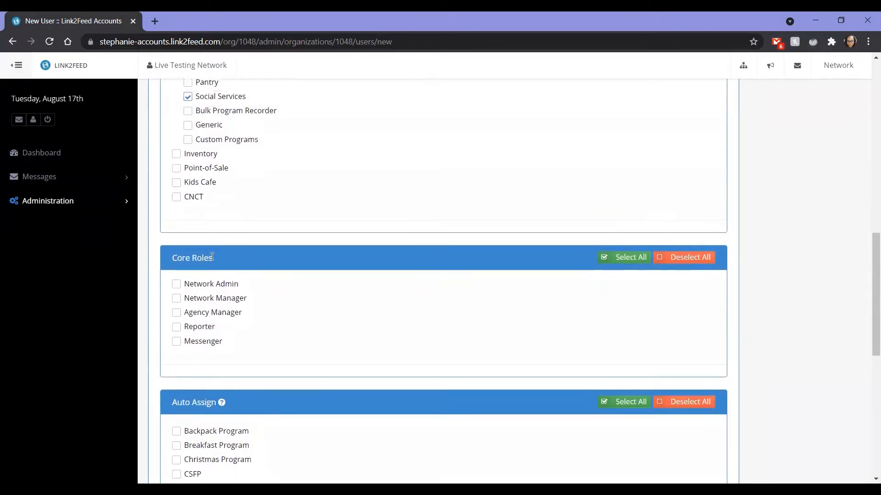
pyautogui.click(206, 128)
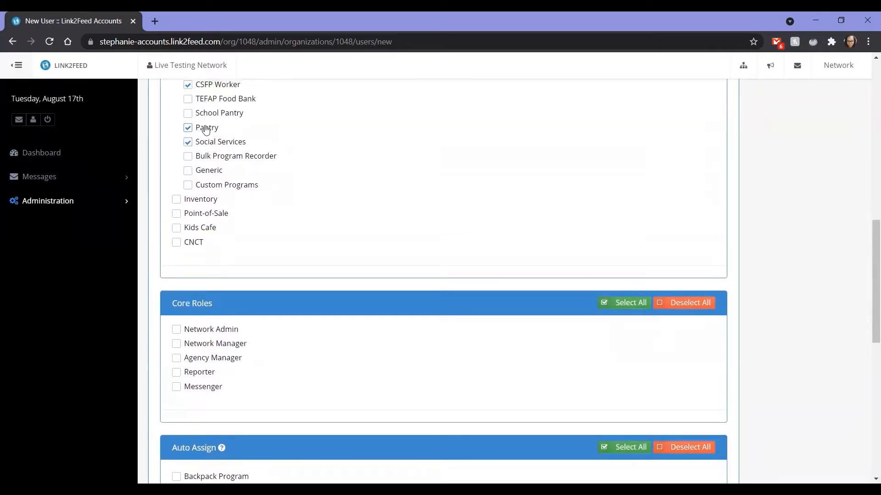
# - Review the available Core Roles and Auto Assign options
pyautogui.scroll(2, 206, 130)
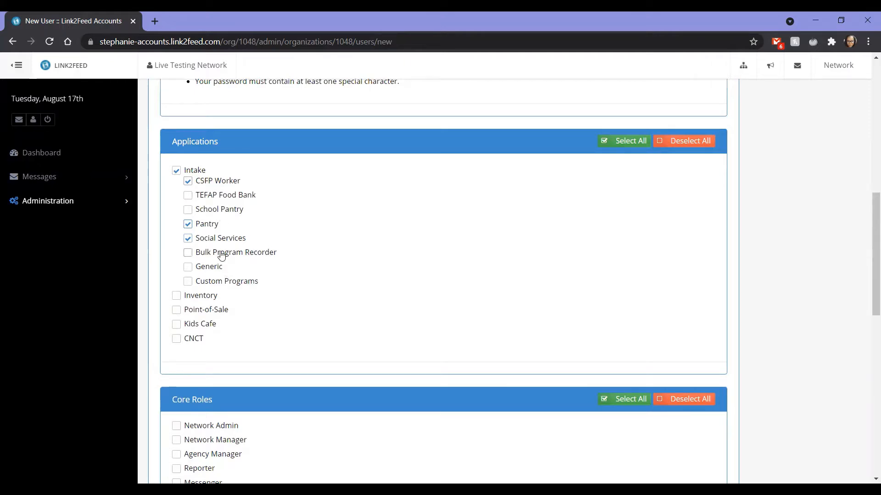
pyautogui.scroll(-1, 214, 364)
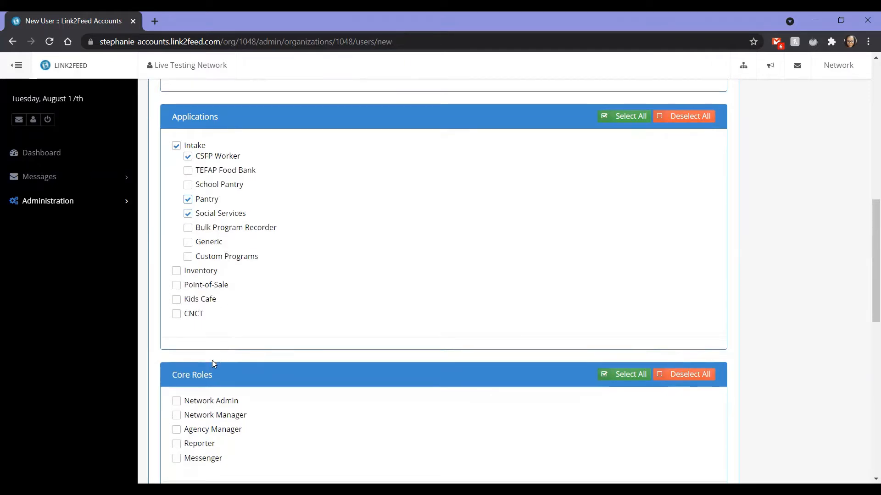
pyautogui.scroll(-2, 213, 362)
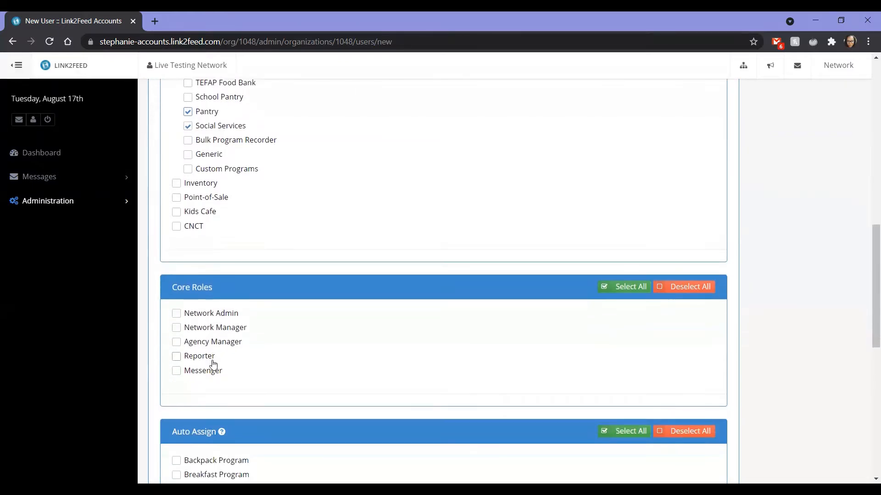
pyautogui.scroll(-1, 214, 364)
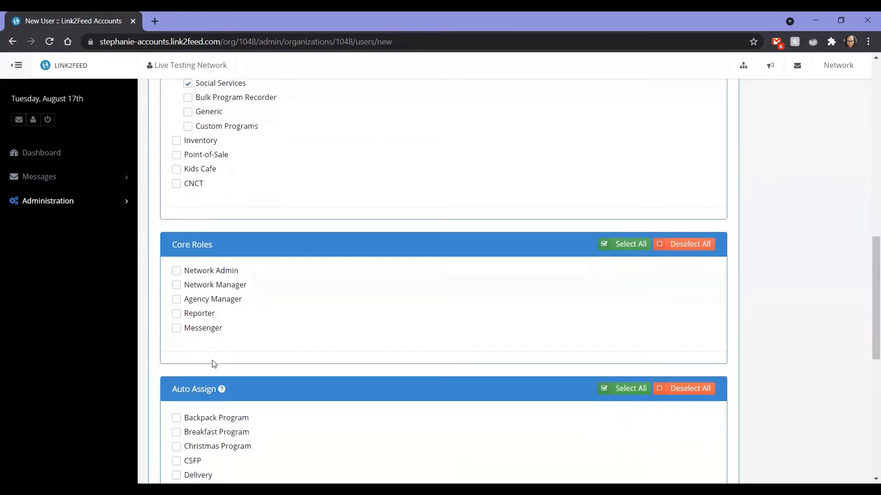
pyautogui.scroll(-2, 212, 364)
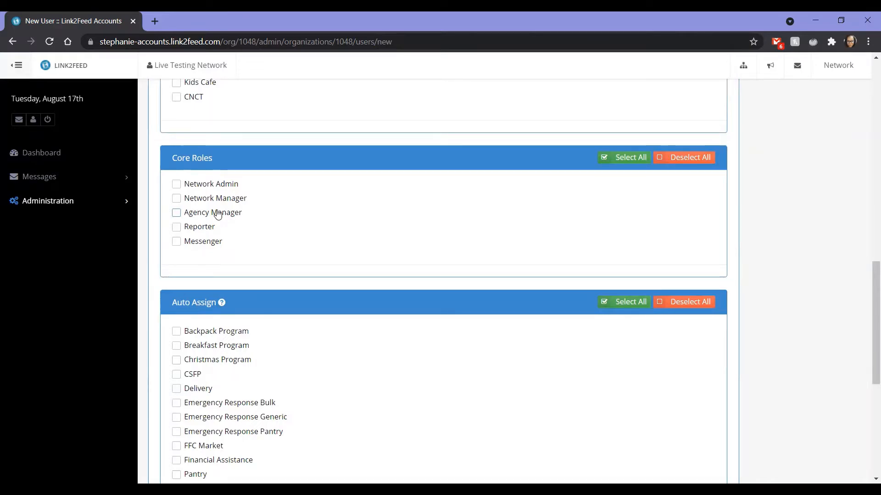
pyautogui.scroll(1, 217, 214)
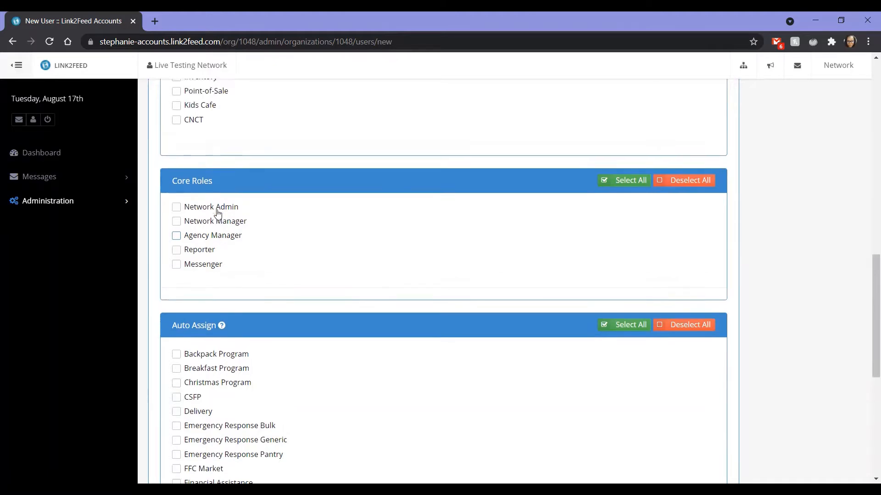
pyautogui.scroll(-5, 243, 211)
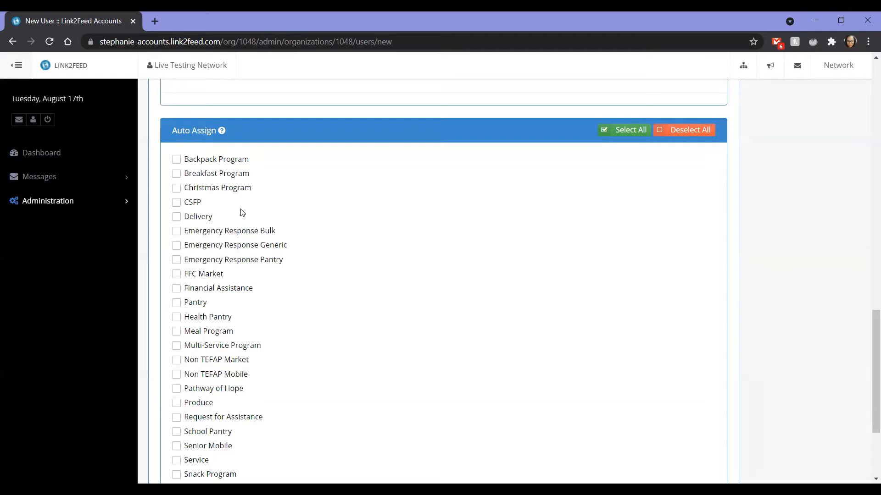
# - Auto-assign the user to Backpack Program and CSFP, then save the user and continue to the next page
pyautogui.click(221, 162)
pyautogui.scroll(-1, 222, 406)
pyautogui.scroll(1, 222, 406)
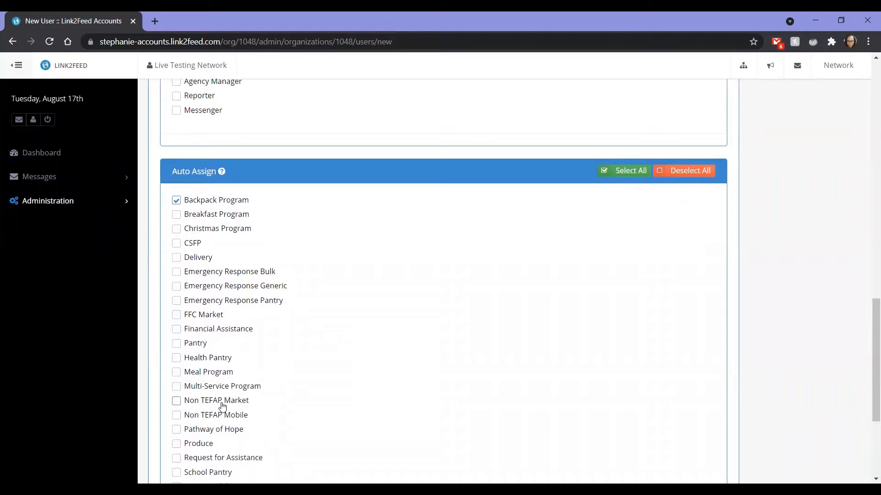
pyautogui.moveTo(223, 175)
pyautogui.click(202, 243)
pyautogui.scroll(-4, 659, 321)
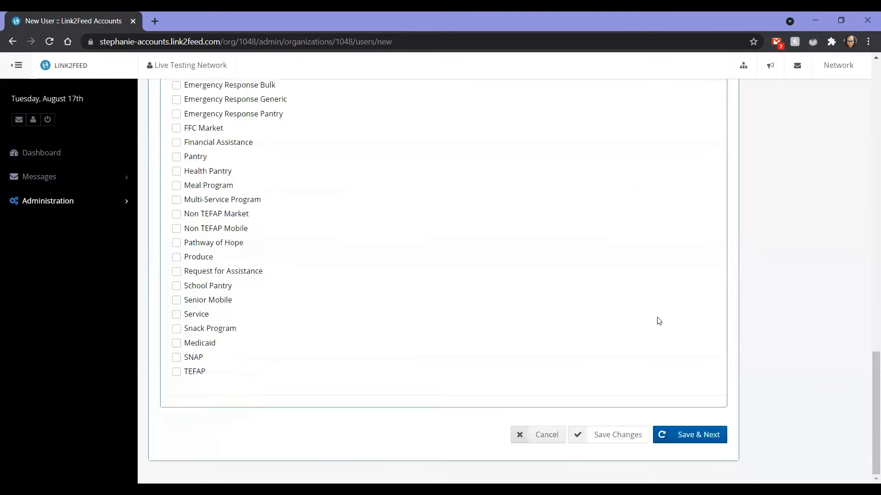
pyautogui.click(672, 441)
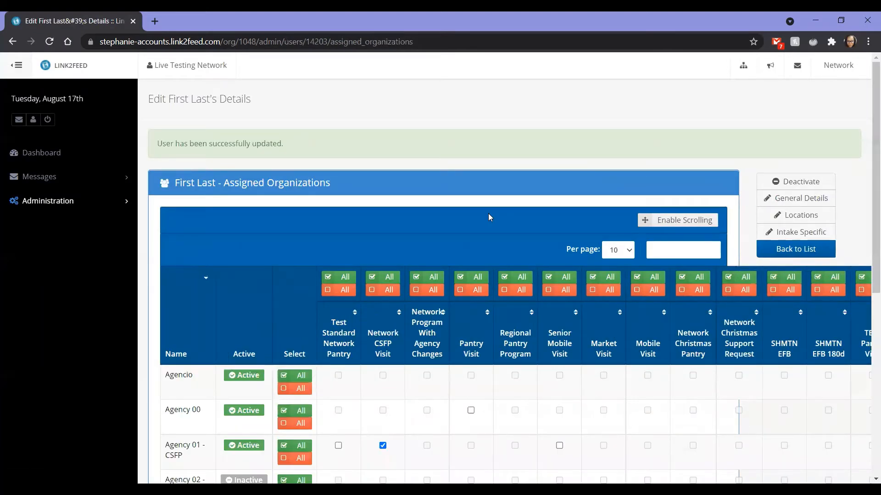
# - Enable scrolling on the assigned organizations table and sort it by Regional Pantry Program
pyautogui.scroll(-4, 487, 214)
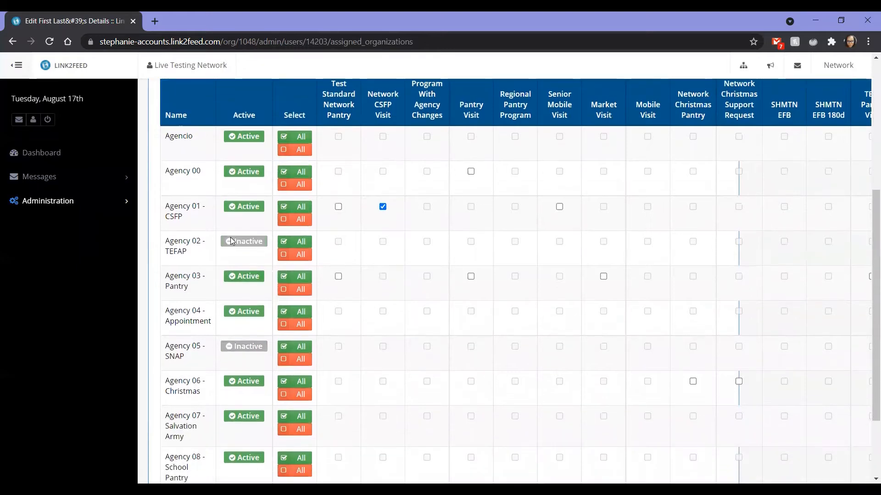
pyautogui.scroll(-2, 222, 275)
pyautogui.scroll(5, 217, 312)
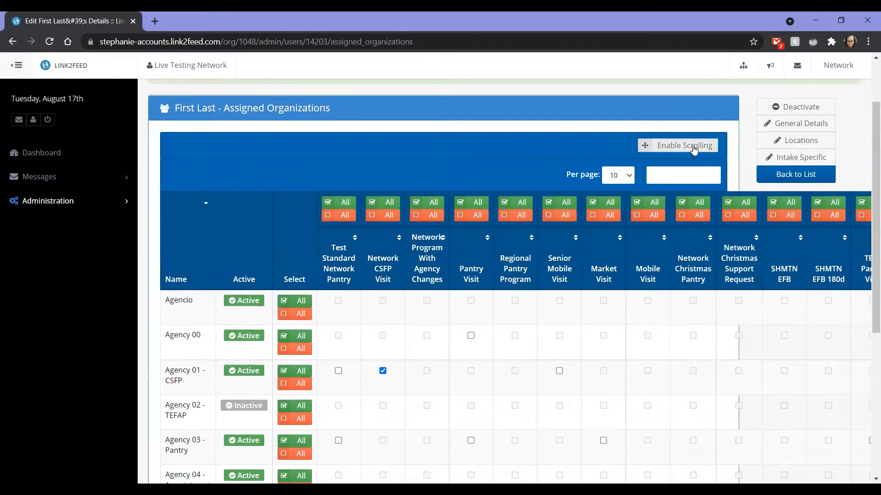
pyautogui.click(693, 149)
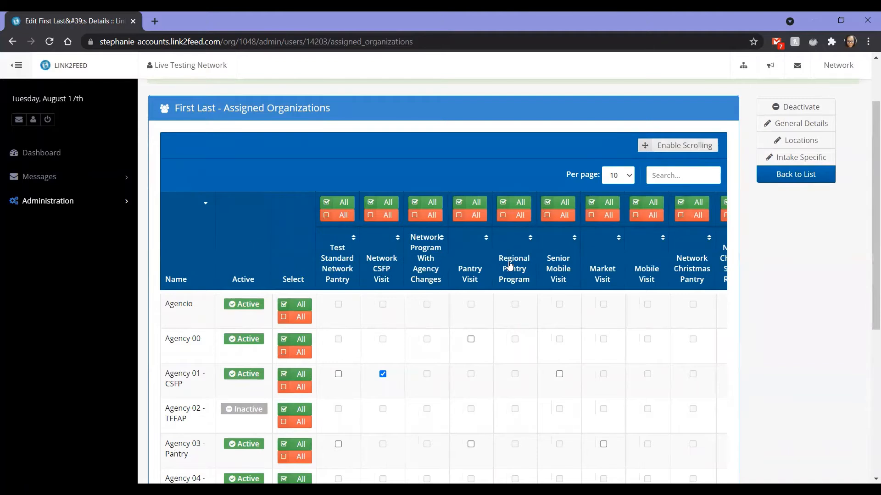
pyautogui.click(510, 265)
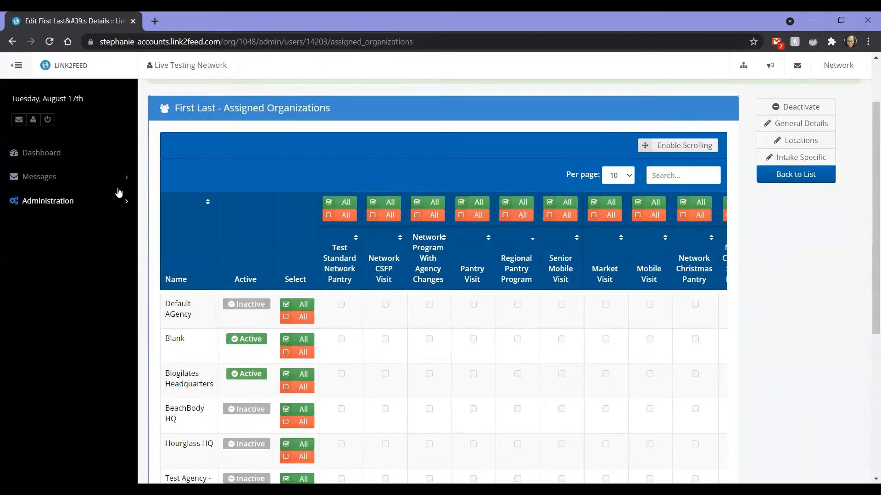
# - Review the organizations' active status and program assignments in the table
pyautogui.click(81, 207)
pyautogui.scroll(-2, 169, 289)
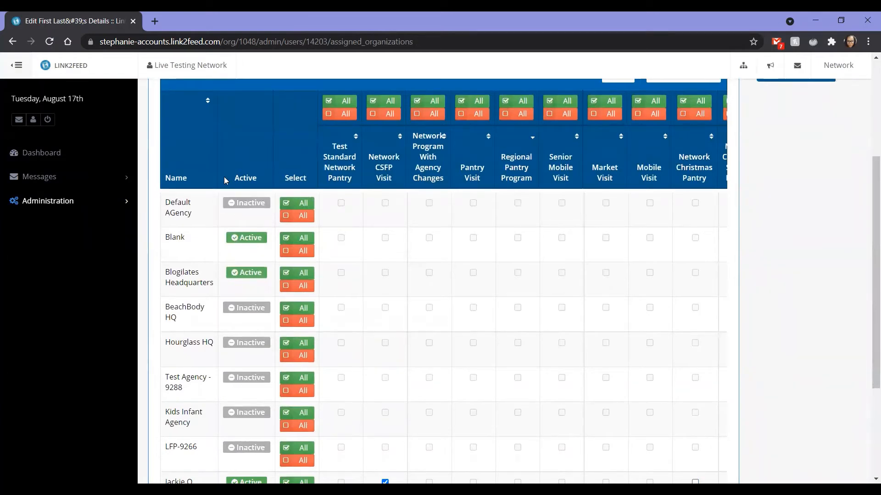
pyautogui.click(238, 207)
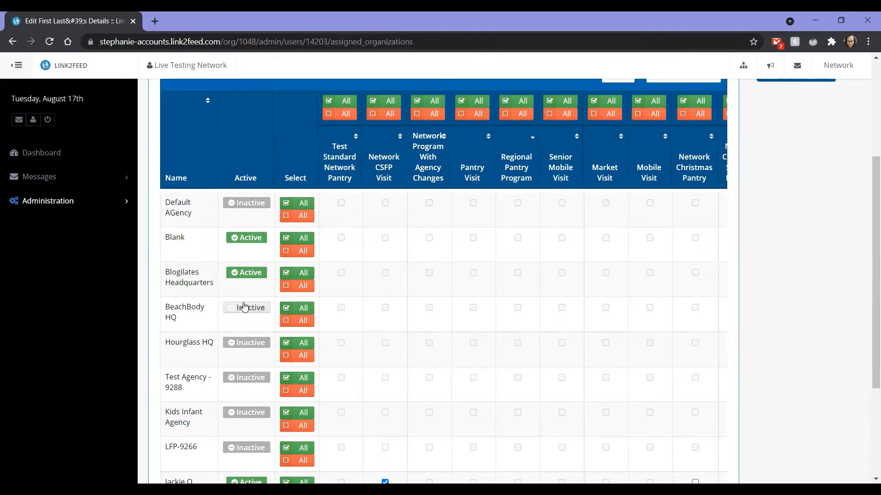
pyautogui.scroll(-2, 244, 307)
pyautogui.scroll(2, 245, 308)
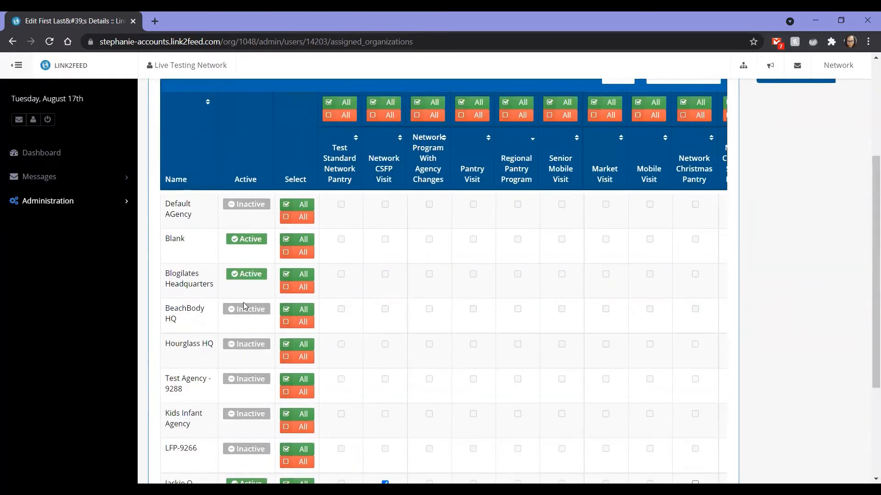
pyautogui.scroll(-1, 248, 402)
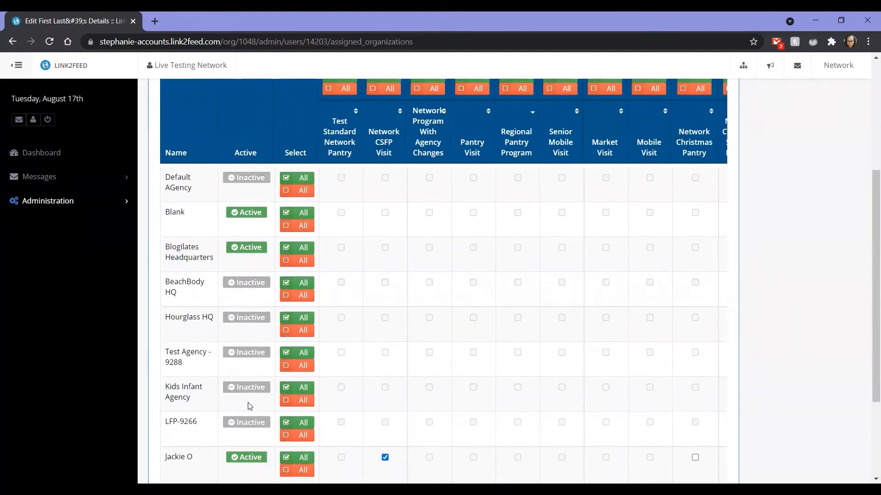
# - Activate the Hourglass HQ organization for the user in the assigned organizations table
pyautogui.scroll(-2, 248, 402)
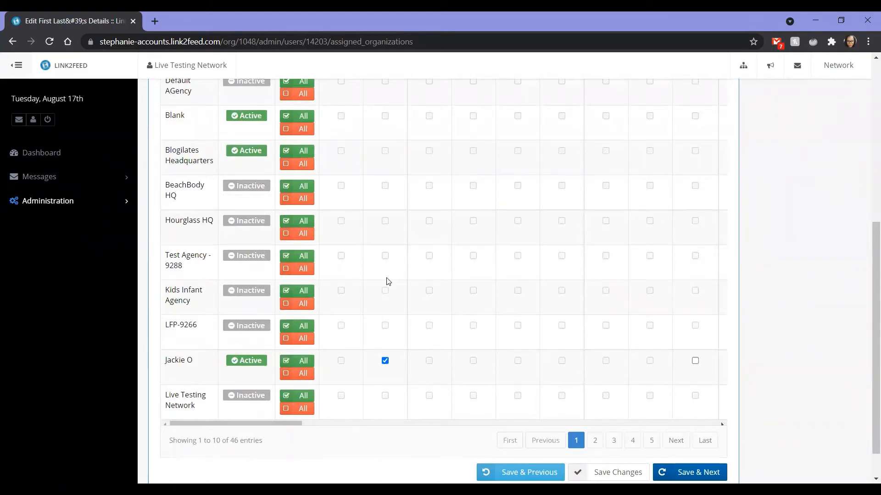
pyautogui.scroll(2, 388, 281)
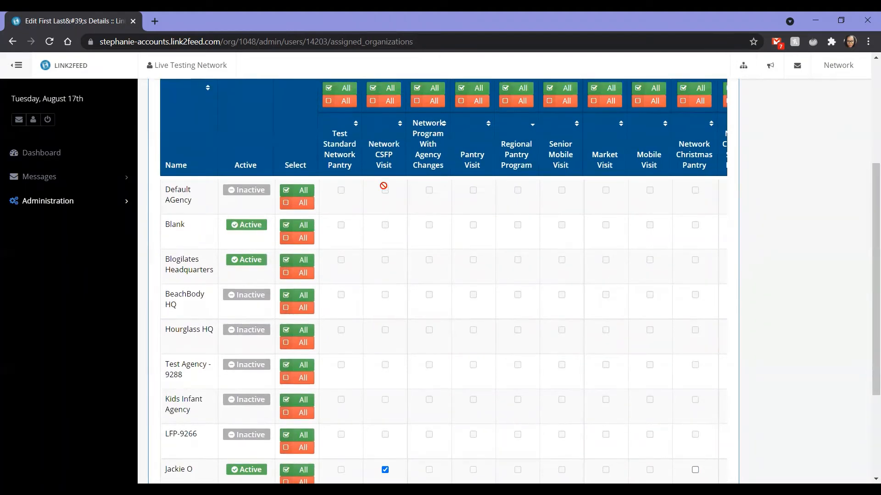
pyautogui.scroll(-2, 388, 416)
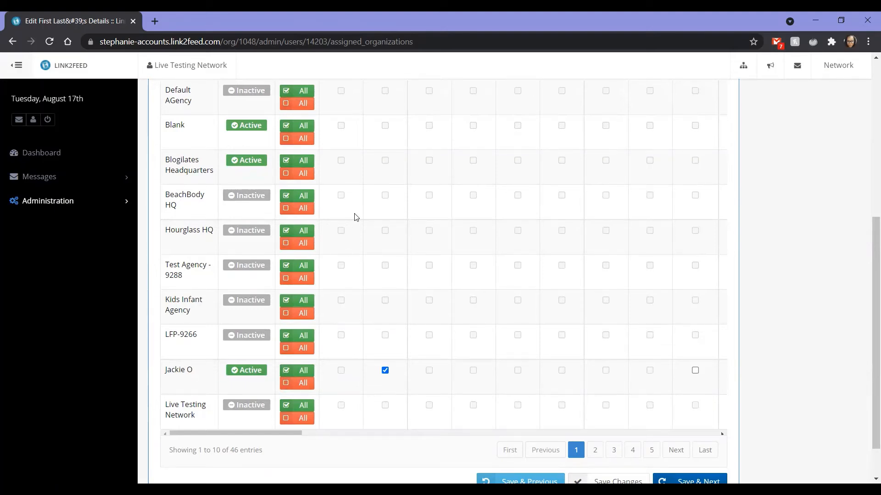
pyautogui.scroll(2, 354, 216)
pyautogui.scroll(1, 354, 216)
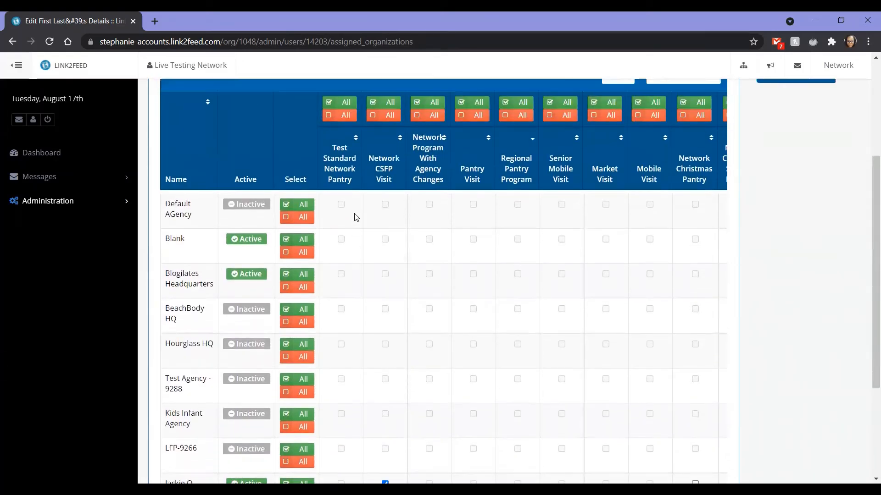
pyautogui.scroll(-1, 198, 369)
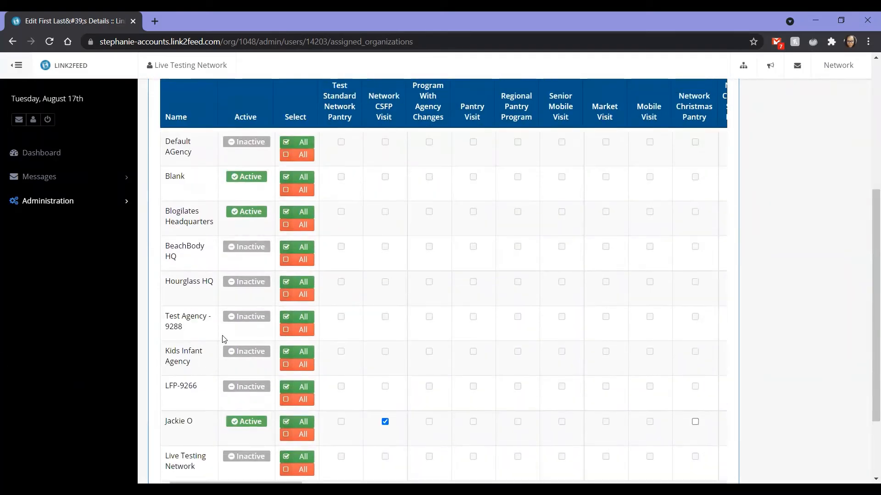
pyautogui.click(236, 287)
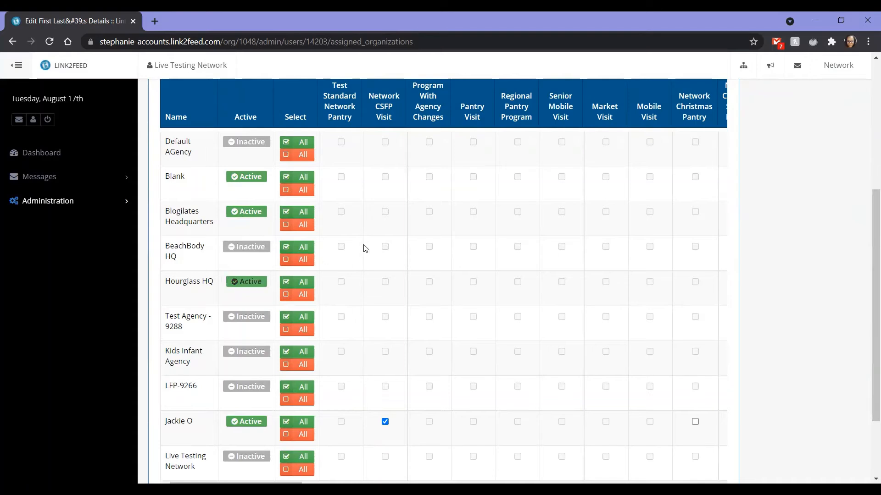
# - Enable the Esignature Test program for Hourglass HQ in the assigned organizations table
pyautogui.scroll(-2, 275, 274)
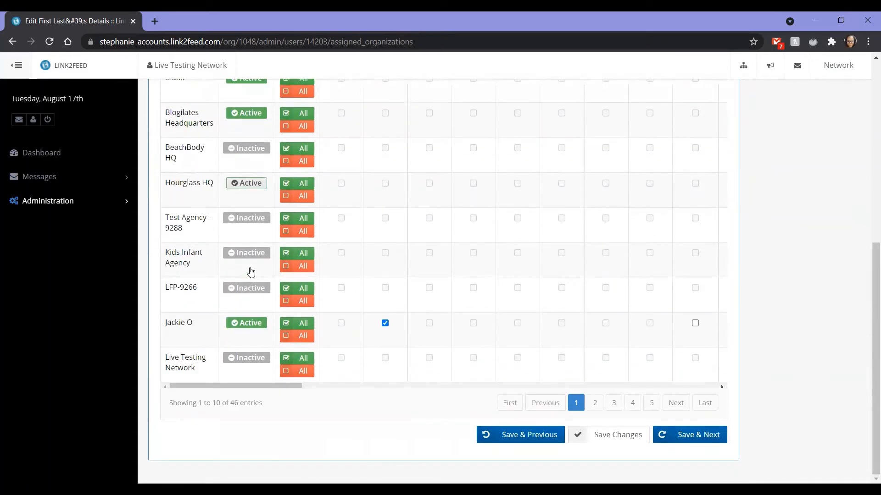
pyautogui.moveTo(201, 388); pyautogui.dragTo(471, 423)
pyautogui.scroll(3, 386, 217)
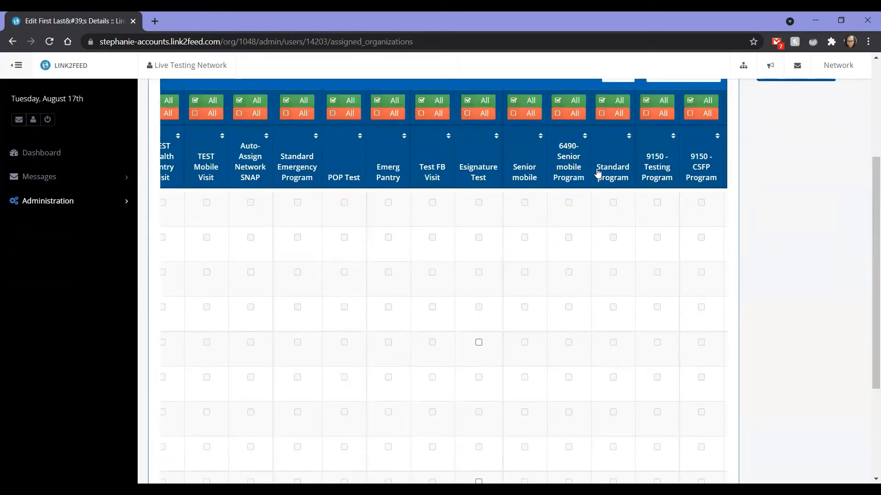
pyautogui.scroll(-3, 265, 320)
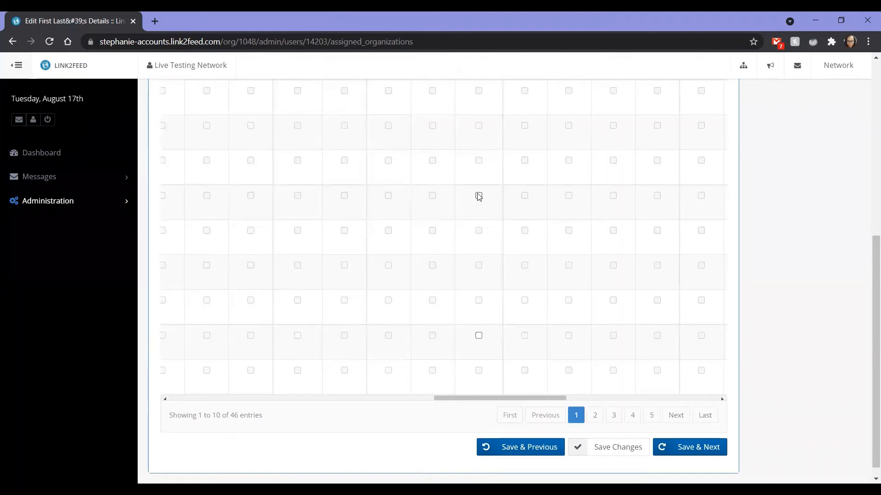
pyautogui.click(479, 196)
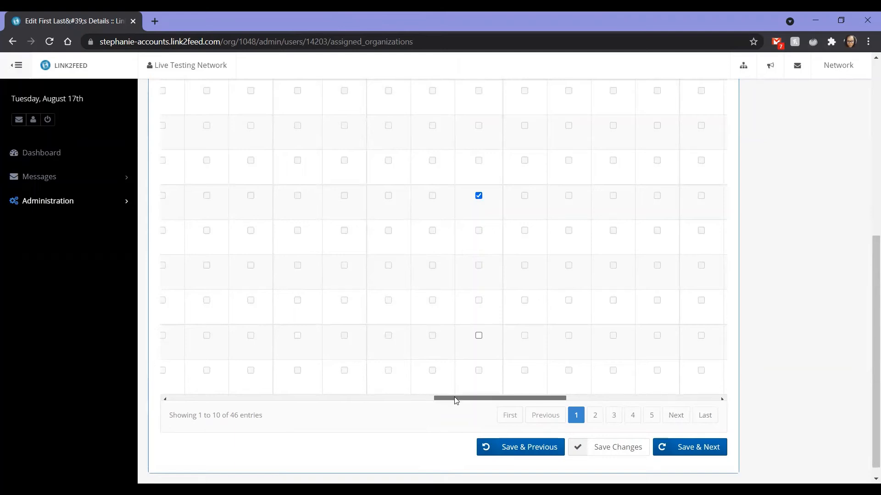
# - Save the assigned organizations and continue to the next page
pyautogui.moveTo(454, 398); pyautogui.dragTo(115, 407)
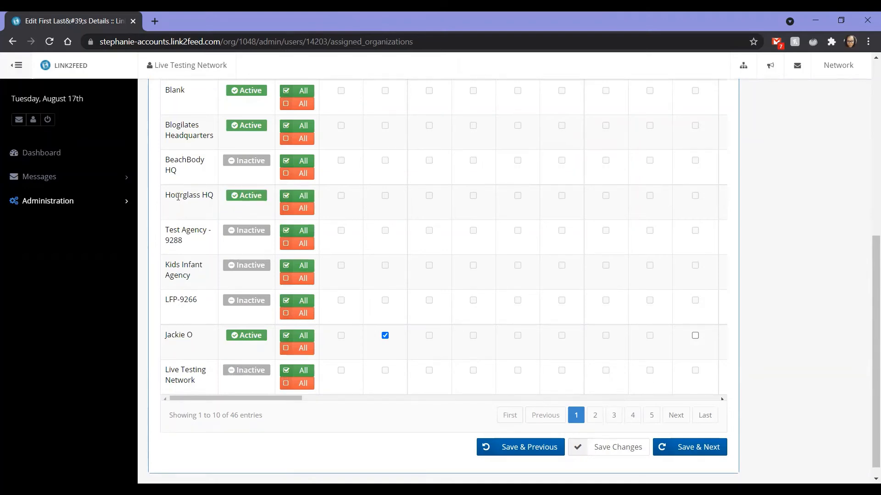
pyautogui.scroll(3, 365, 211)
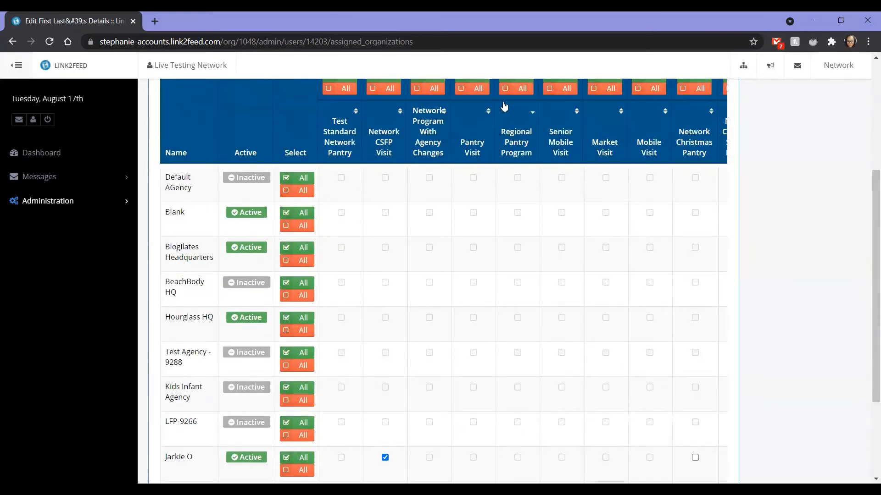
pyautogui.scroll(1, 440, 123)
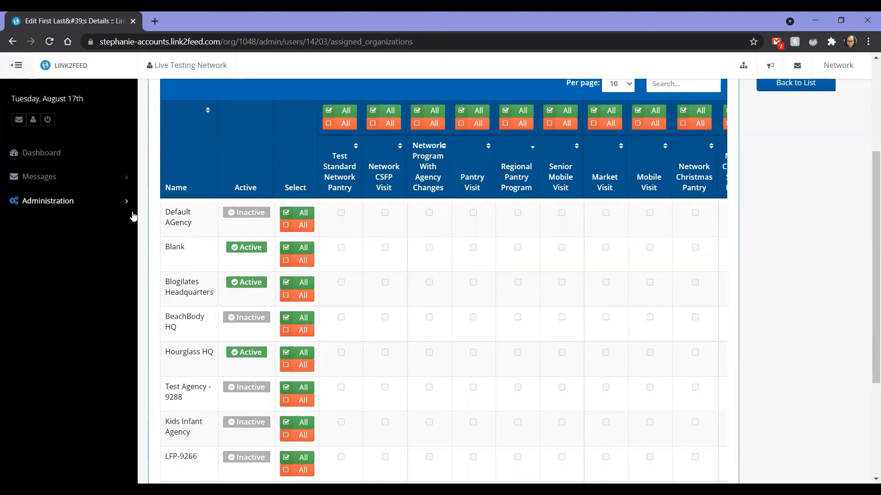
pyautogui.click(98, 201)
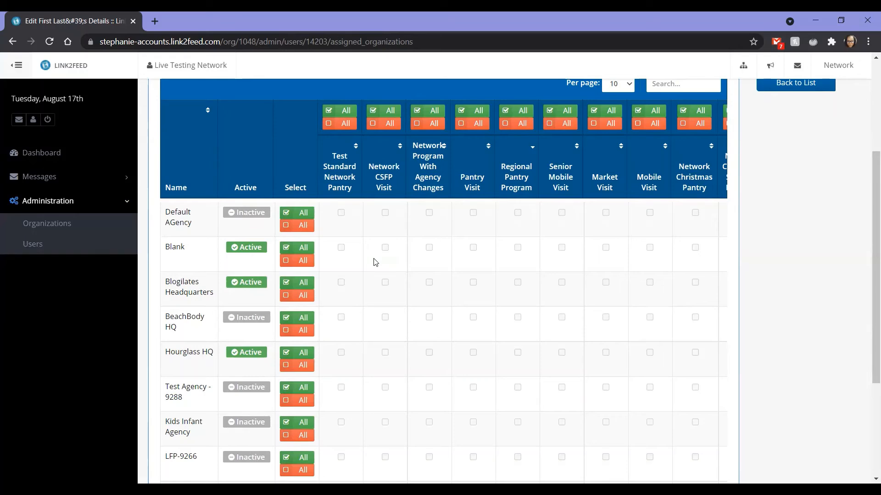
pyautogui.scroll(-4, 375, 262)
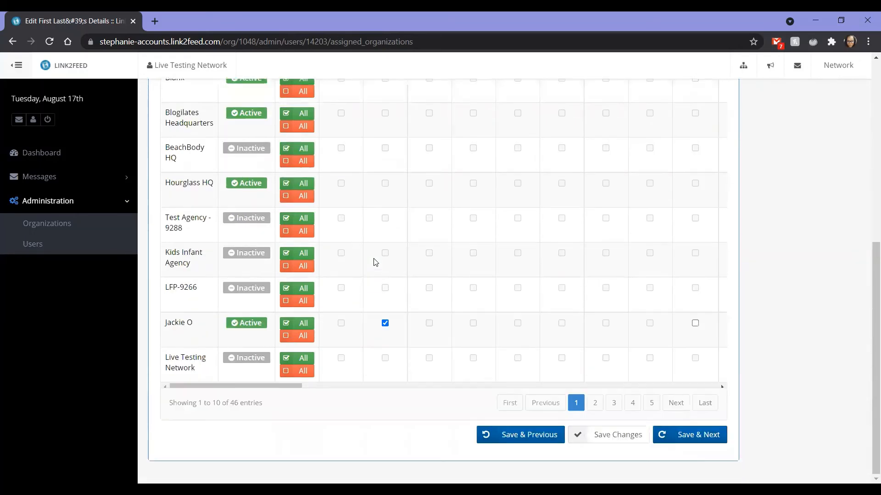
pyautogui.click(683, 440)
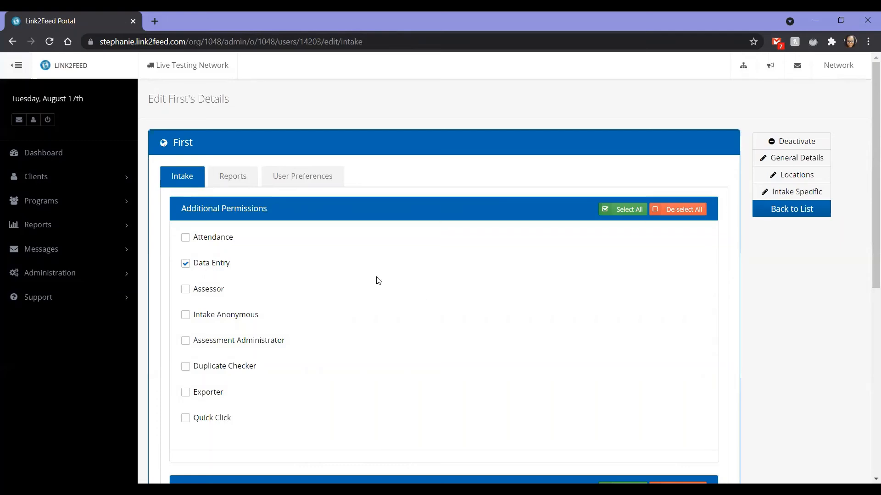
# - Select all Client Profile Tabs in the intake permissions, then save and continue
pyautogui.scroll(-3, 281, 250)
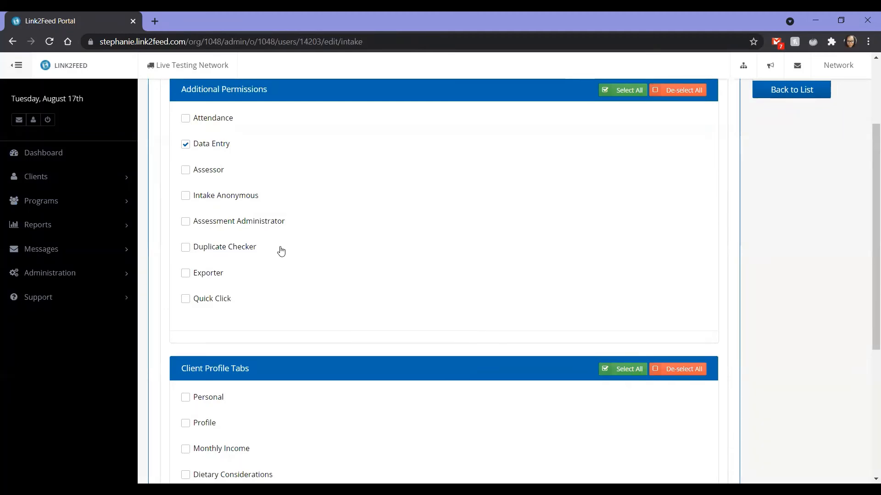
pyautogui.scroll(3, 281, 251)
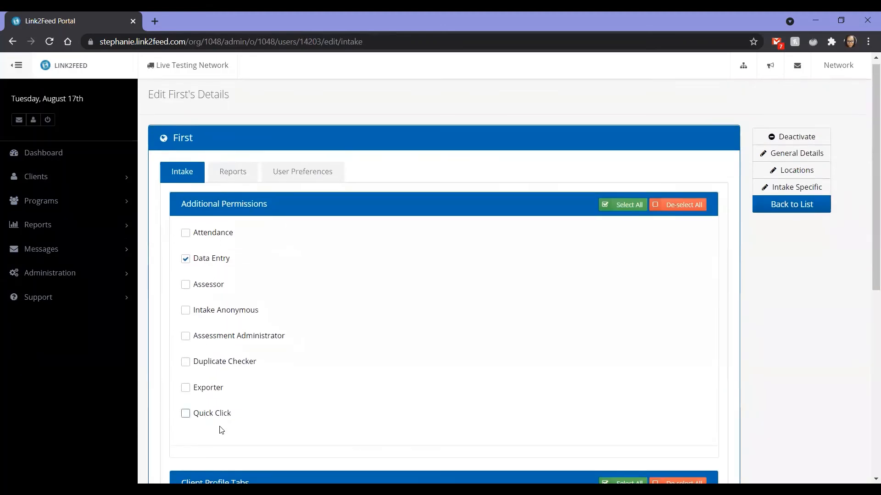
pyautogui.scroll(-6, 251, 438)
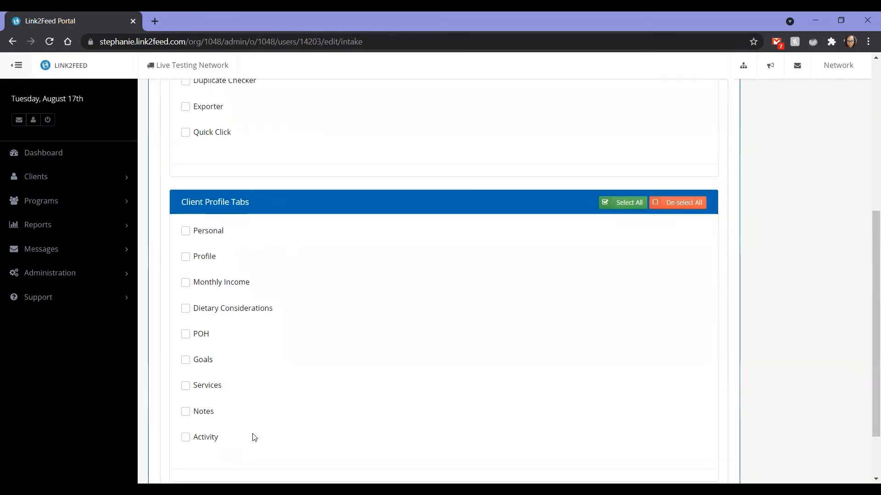
pyautogui.scroll(3, 254, 439)
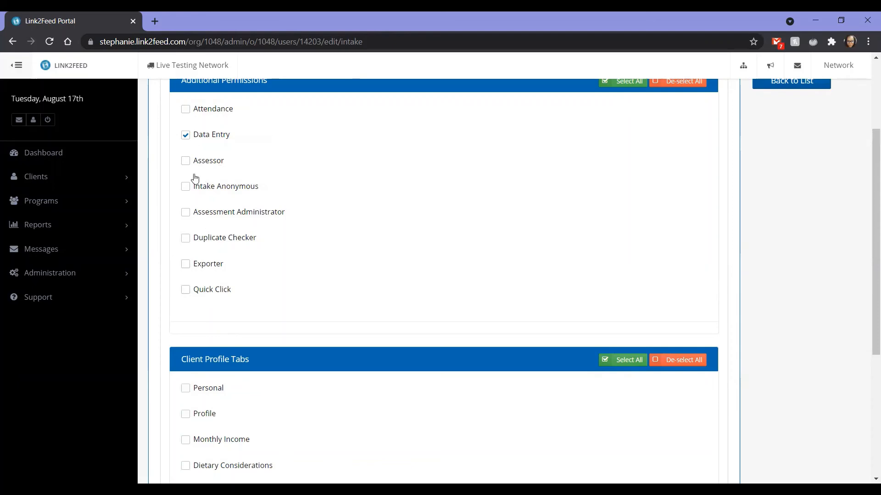
pyautogui.scroll(-3, 224, 301)
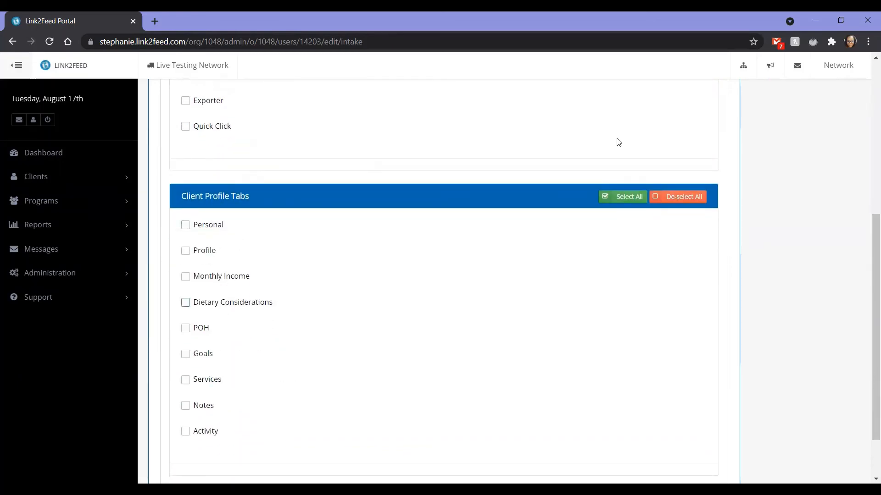
pyautogui.click(629, 198)
pyautogui.scroll(3, 630, 202)
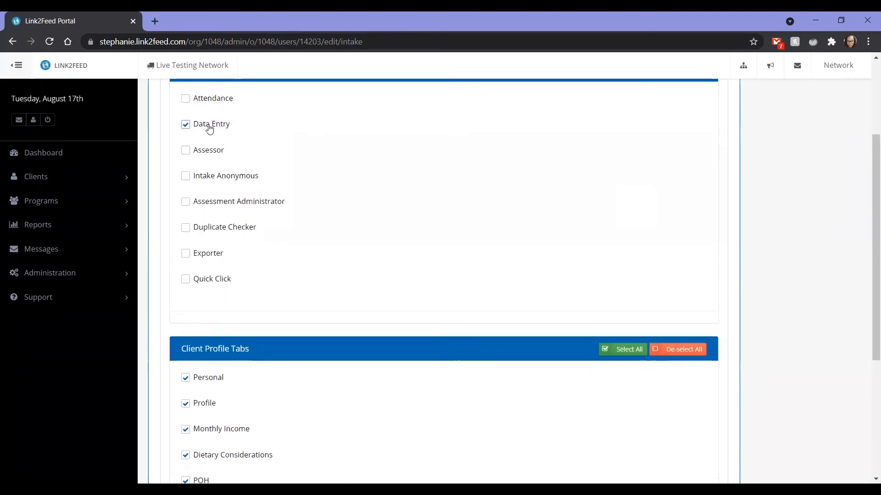
pyautogui.scroll(2, 223, 124)
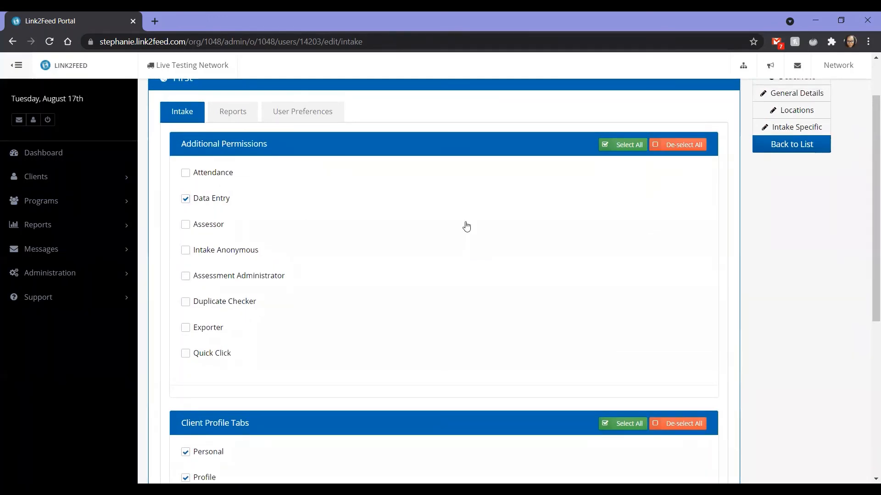
pyautogui.scroll(-6, 466, 227)
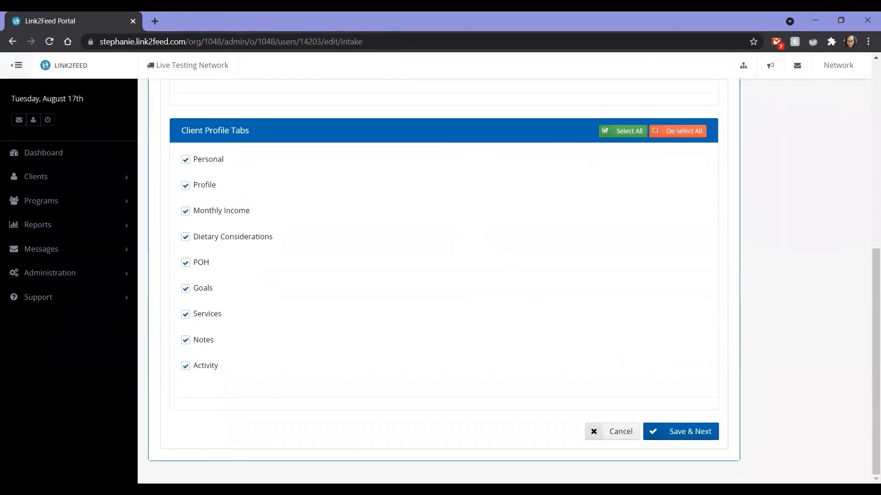
pyautogui.click(700, 427)
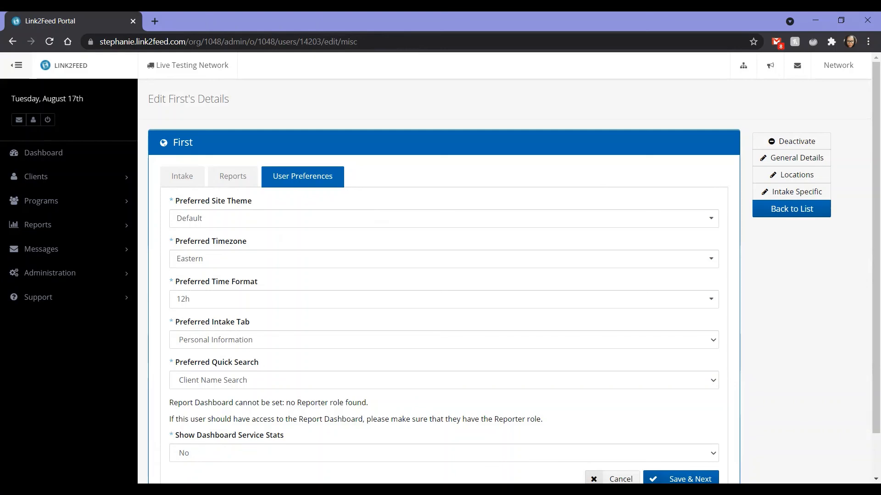
# - Save the user preferences with their default settings and continue
pyautogui.scroll(-1, 657, 409)
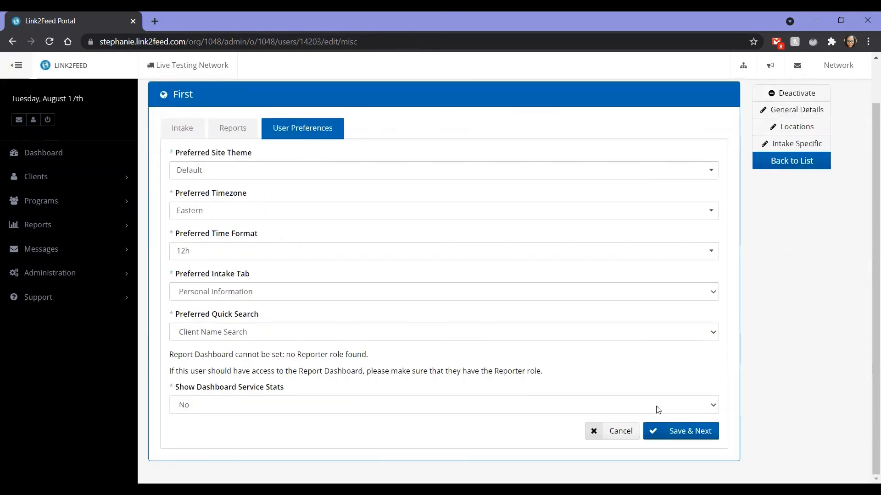
pyautogui.click(675, 431)
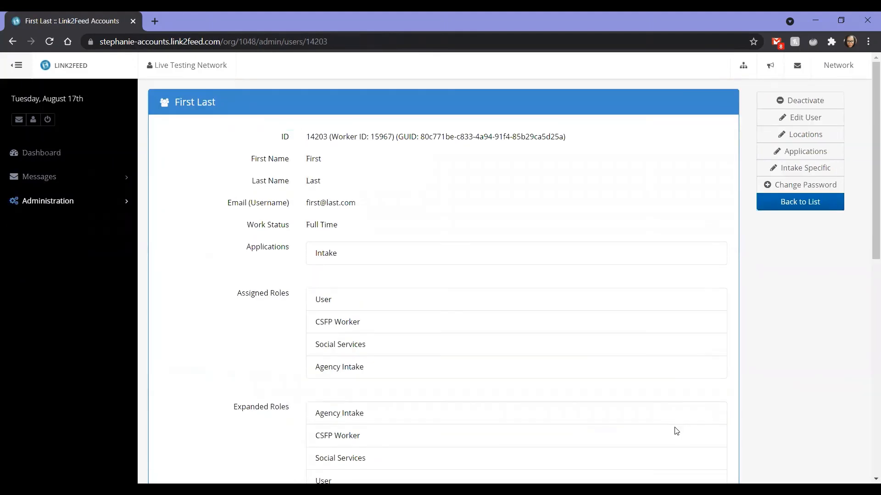
# - Review the new user's summary of roles, assigned organizations and auto-assigned programs
pyautogui.scroll(-3, 676, 431)
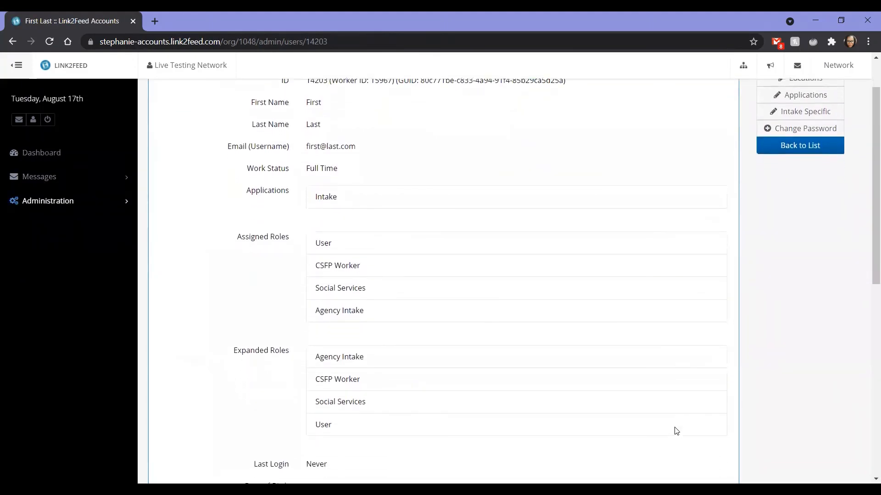
pyautogui.scroll(-4, 676, 431)
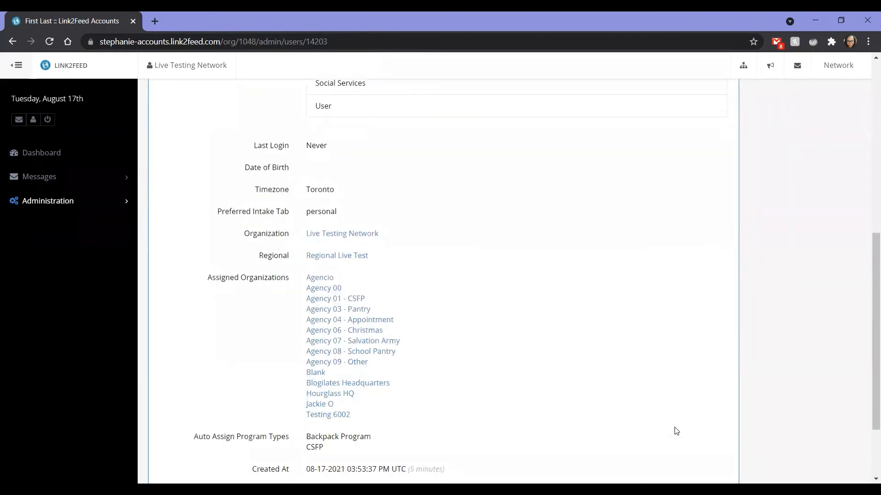
pyautogui.scroll(-1, 676, 432)
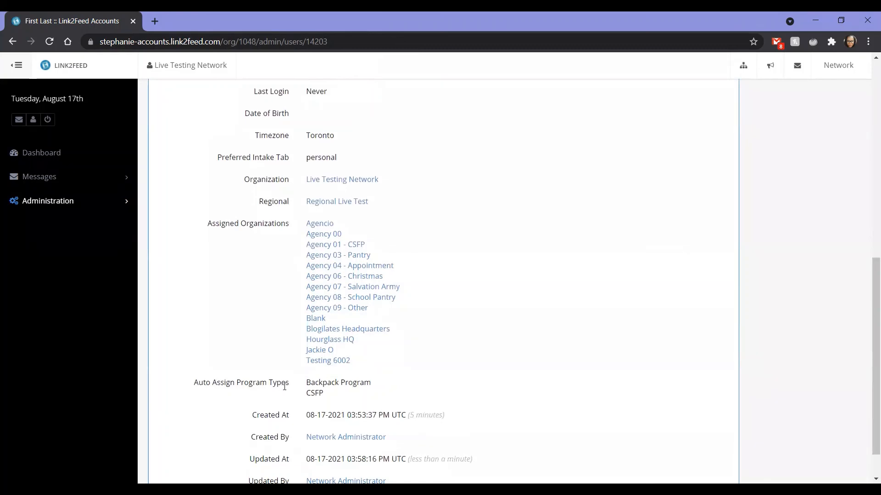
pyautogui.scroll(-1, 735, 445)
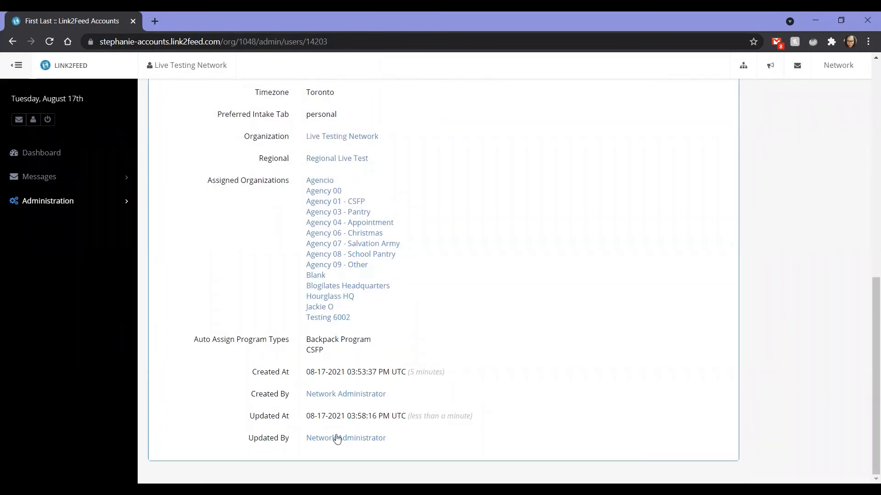
pyautogui.scroll(6, 744, 388)
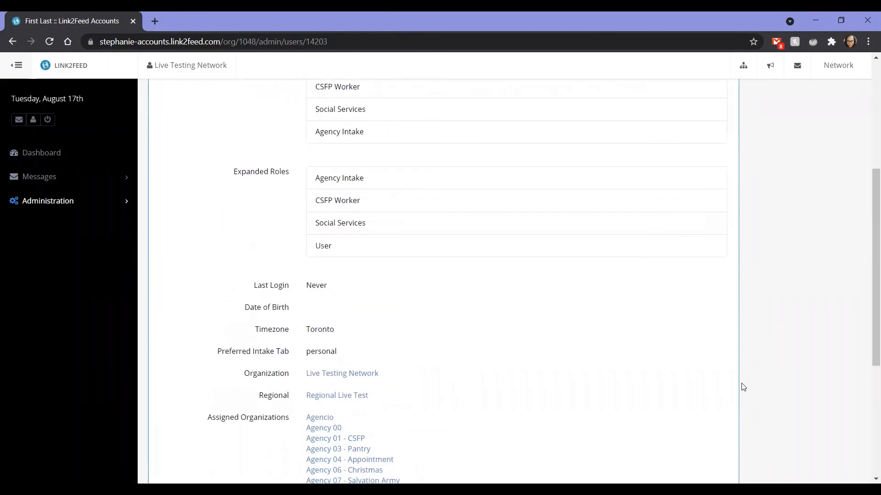
pyautogui.scroll(4, 743, 388)
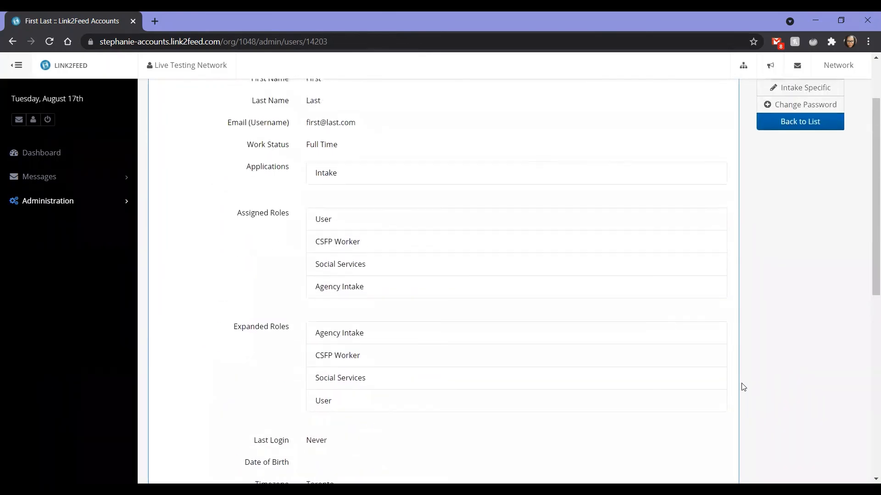
pyautogui.scroll(1, 743, 387)
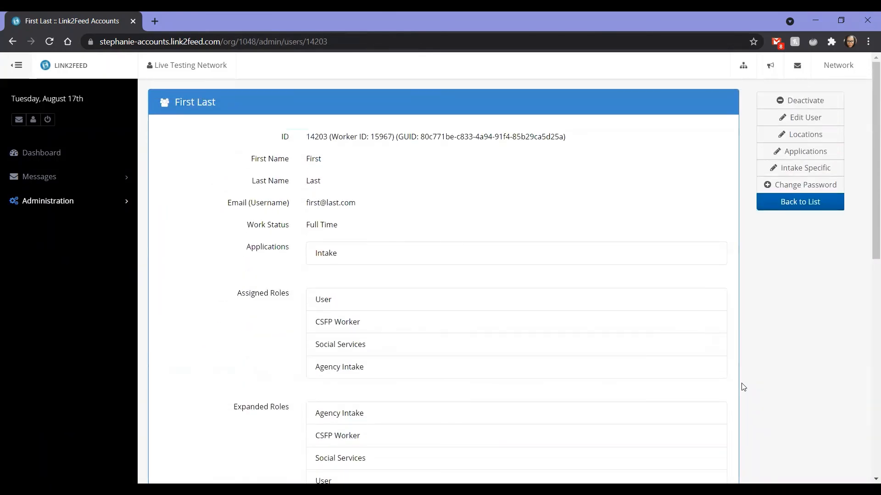